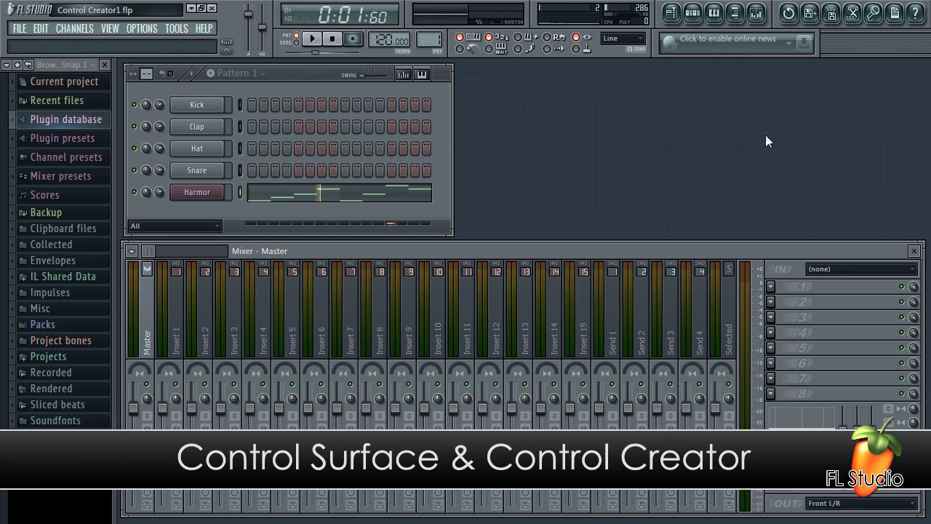
Add the Control Surface plugin to the Master mixer track.
{"action": "key", "text": "F8"}
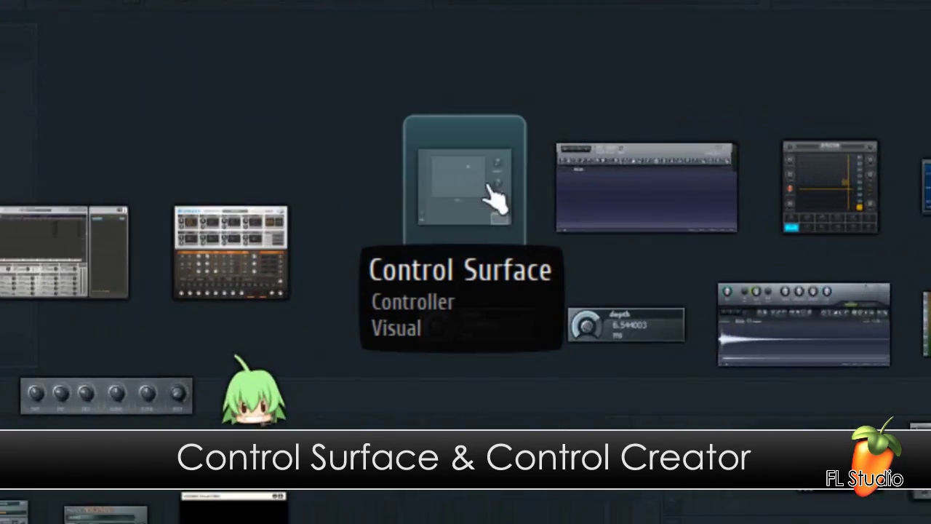
{"action": "left_click_drag", "start_coordinate": [606, 168], "coordinate": [651, 193]}
{"action": "left_click_drag", "start_coordinate": [559, 240], "coordinate": [203, 218]}
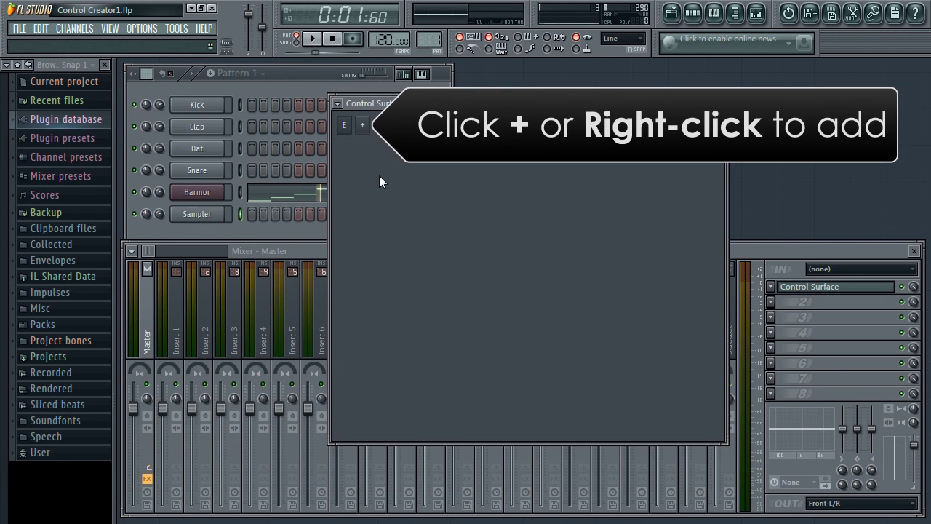
Add Knob 1 and Slider 2 to the surface and position them side by side.
{"action": "right_click", "coordinate": [379, 176]}
{"action": "left_click", "coordinate": [400, 209]}
{"action": "left_click_drag", "start_coordinate": [376, 177], "coordinate": [496, 235]}
{"action": "right_click", "coordinate": [558, 225]}
{"action": "left_click", "coordinate": [580, 286]}
{"action": "left_click_drag", "start_coordinate": [556, 244], "coordinate": [591, 248]}
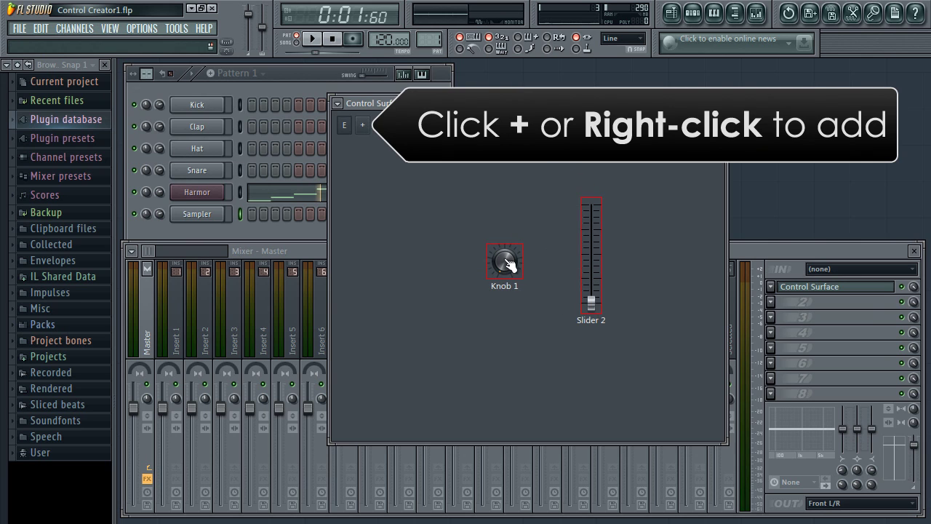
Enlarge Knob 1 and make Slider 2 taller.
{"action": "right_click", "coordinate": [507, 260]}
{"action": "left_click", "coordinate": [619, 306]}
{"action": "right_click", "coordinate": [588, 273]}
{"action": "left_click", "coordinate": [670, 353]}
Link the Master fader to Surface (Master) - Slider 2, then raise the slider to test it.
{"action": "left_click", "coordinate": [344, 124]}
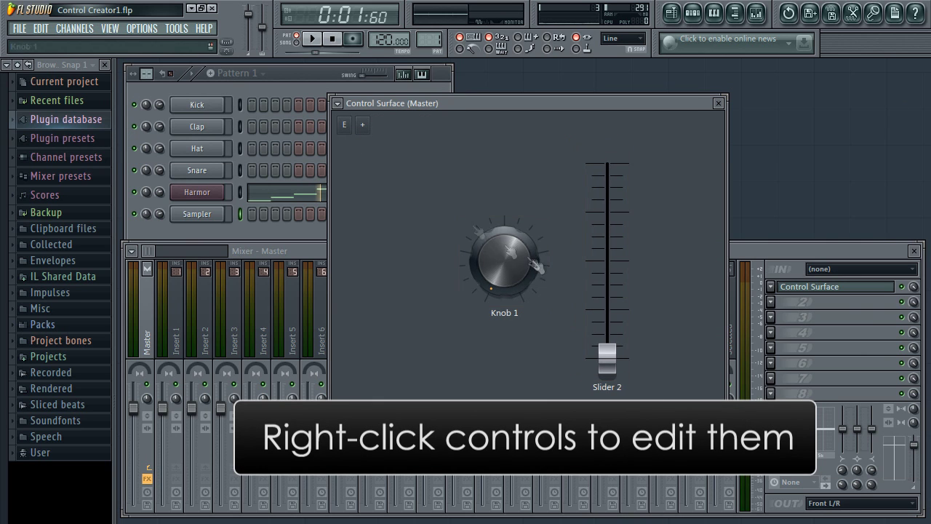
{"action": "right_click", "coordinate": [134, 407]}
{"action": "left_click", "coordinate": [162, 510]}
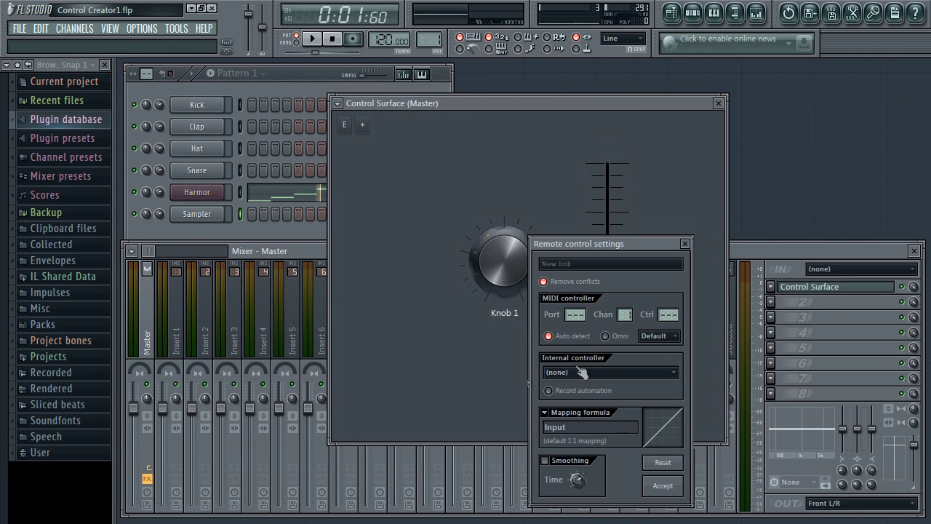
{"action": "left_click", "coordinate": [591, 378]}
{"action": "left_click", "coordinate": [592, 424]}
{"action": "left_click", "coordinate": [663, 485]}
{"action": "left_click_drag", "start_coordinate": [608, 356], "coordinate": [607, 205]}
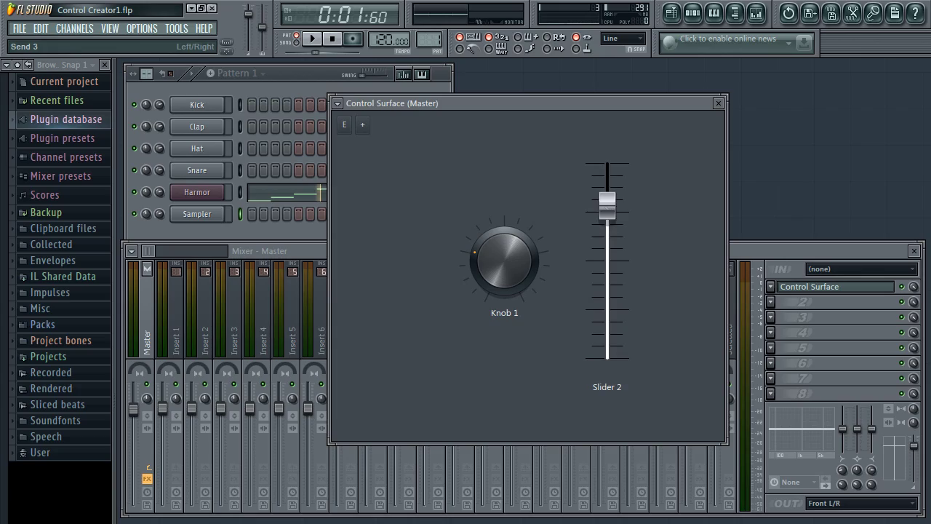
Close Control Surface and load a Patcher onto the Harmor channel.
{"action": "left_click", "coordinate": [719, 104]}
{"action": "key", "text": "alt+p"}
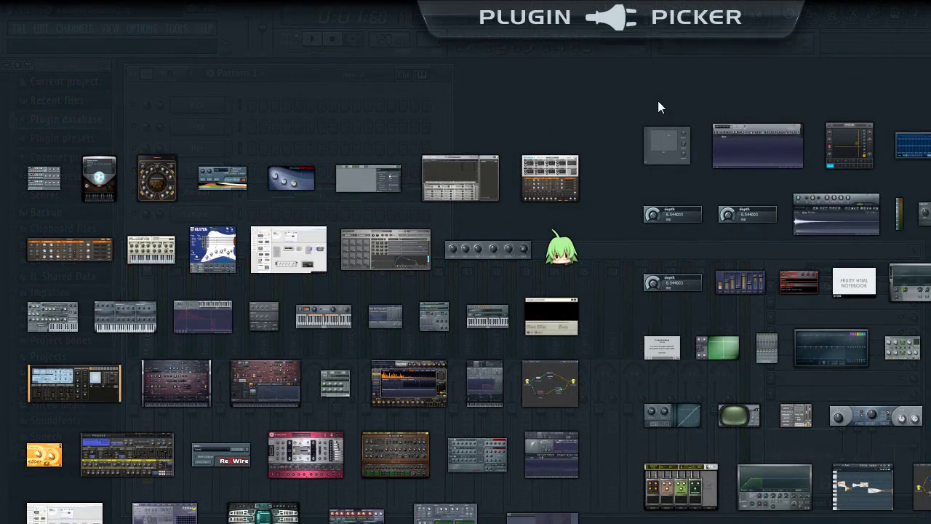
{"action": "left_click_drag", "start_coordinate": [556, 381], "coordinate": [196, 195]}
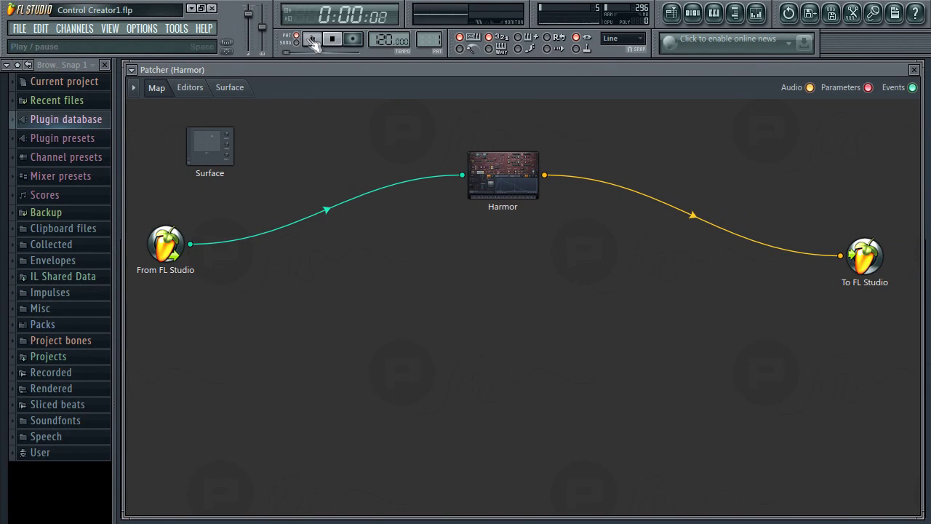
Play and stop Harmor, then show the Patcher's empty Surface page.
{"action": "left_click", "coordinate": [313, 40]}
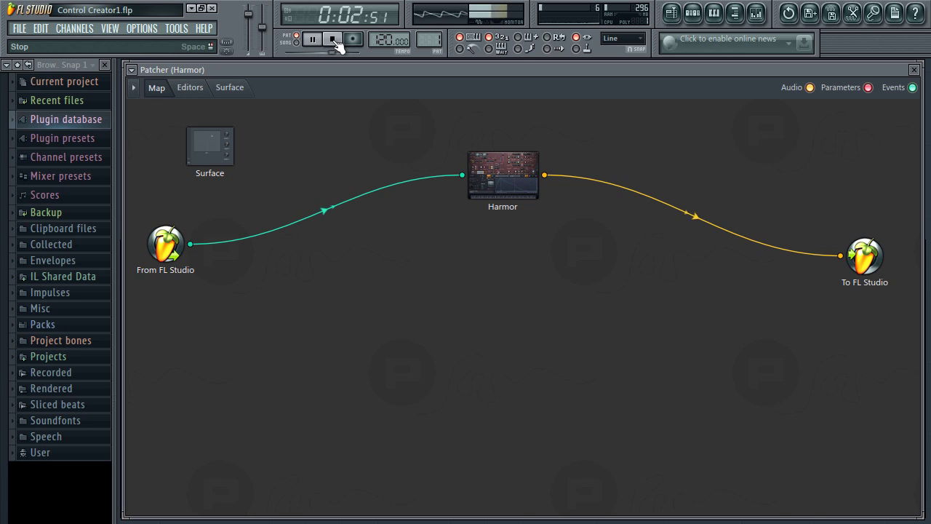
{"action": "left_click", "coordinate": [333, 41]}
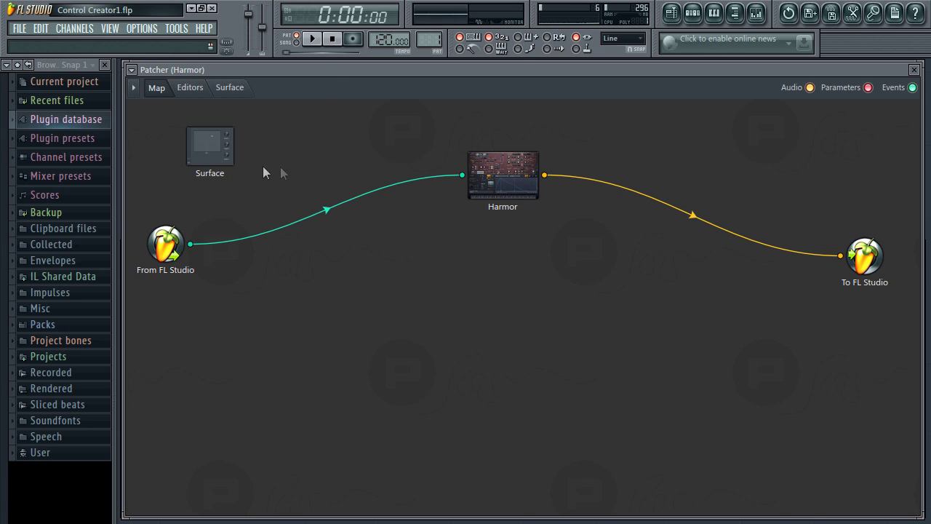
{"action": "double_click", "coordinate": [216, 157]}
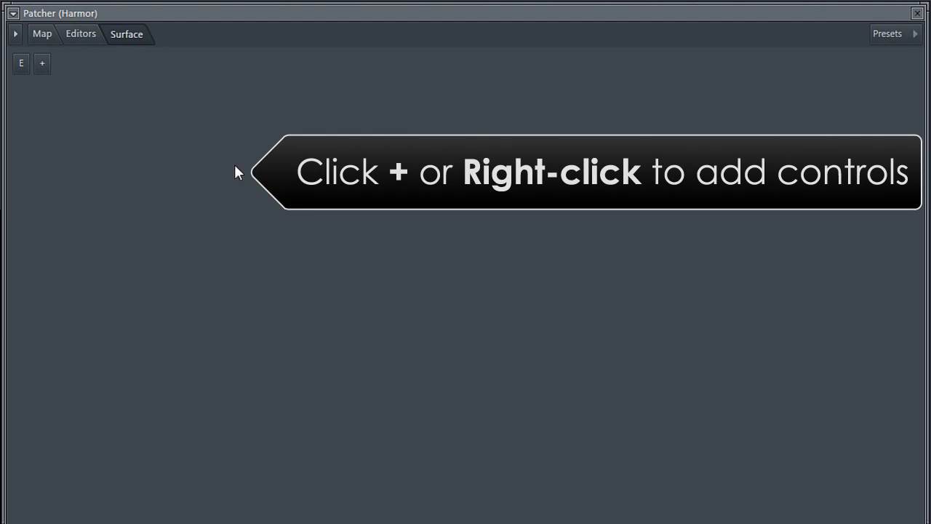
Add Knob 1 to the Patcher's Surface at 2.0x size.
{"action": "right_click", "coordinate": [235, 171]}
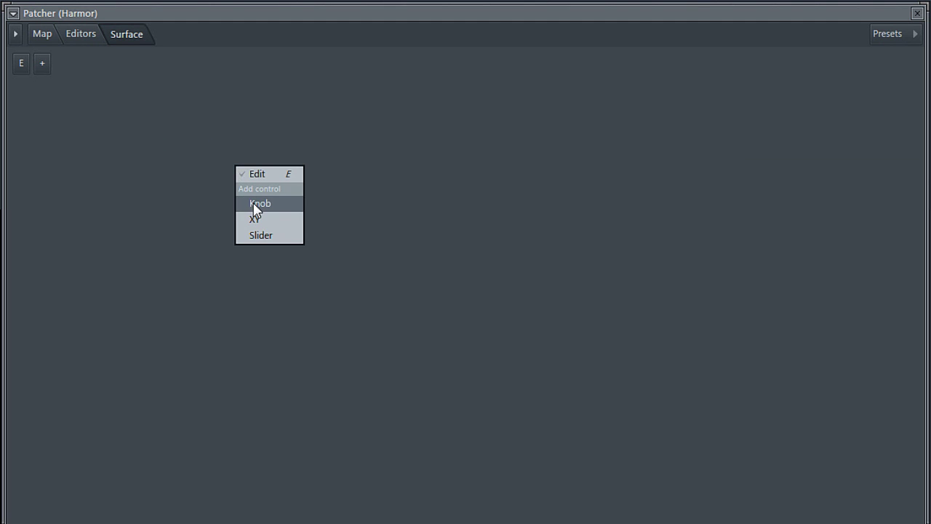
{"action": "left_click", "coordinate": [256, 204]}
{"action": "right_click", "coordinate": [237, 177]}
{"action": "mouse_move", "coordinate": [260, 231]}
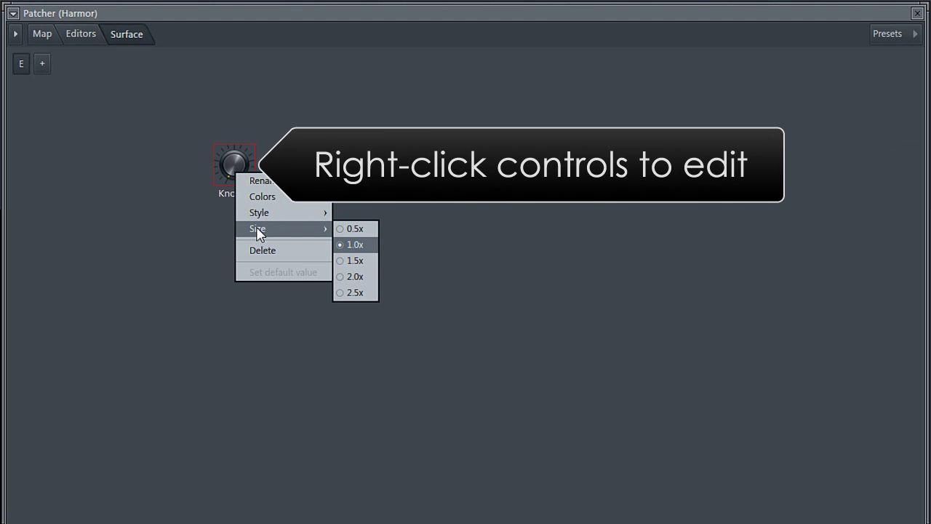
{"action": "left_click", "coordinate": [354, 277]}
Add Slider 2, turn Knob 1 up slightly and raise the slider partway.
{"action": "right_click", "coordinate": [461, 175]}
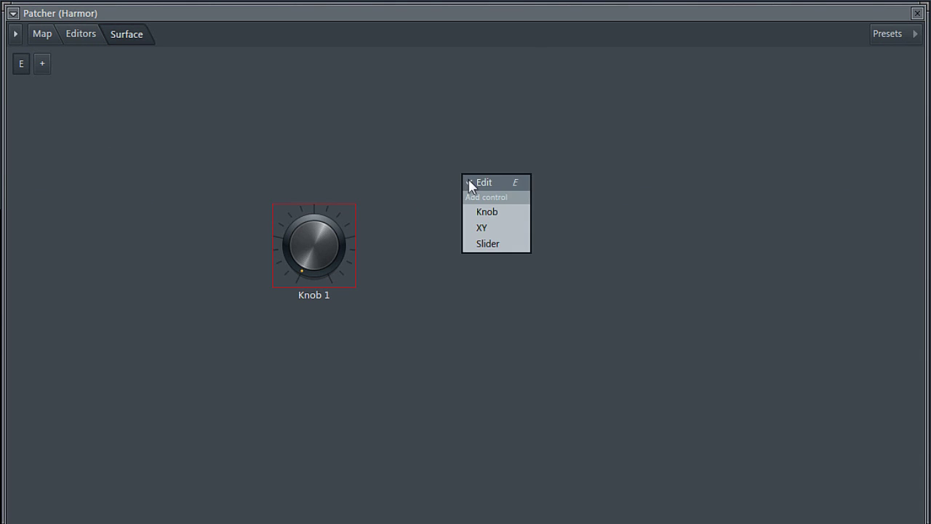
{"action": "left_click", "coordinate": [482, 244]}
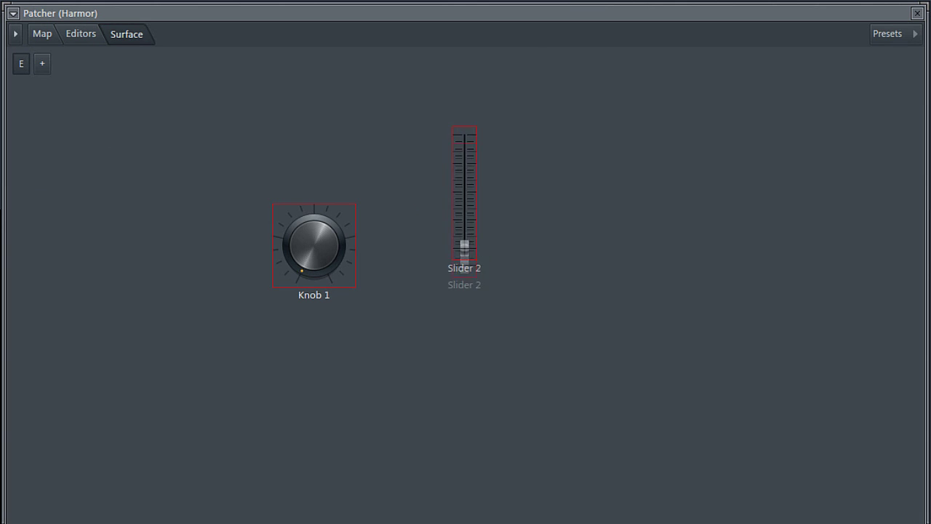
{"action": "right_click", "coordinate": [462, 250]}
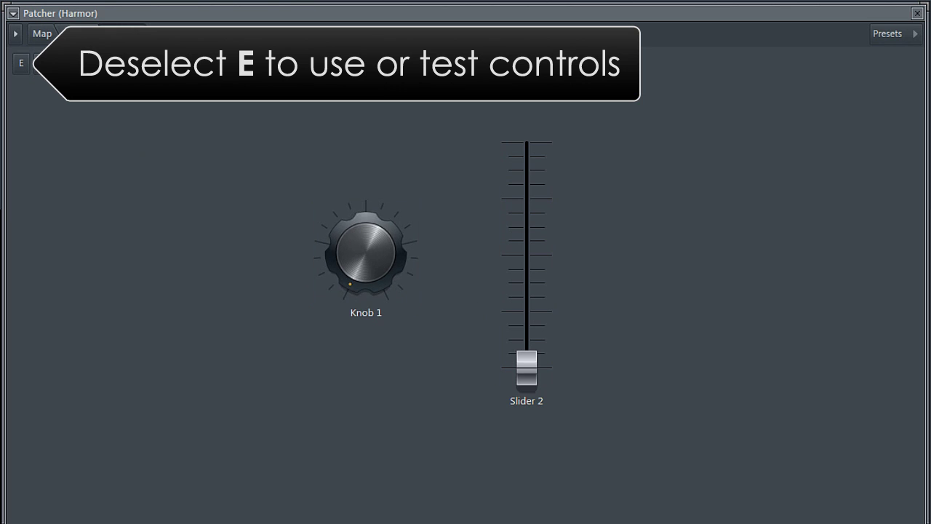
{"action": "left_click_drag", "start_coordinate": [378, 266], "coordinate": [367, 255]}
{"action": "left_click_drag", "start_coordinate": [526, 368], "coordinate": [526, 218]}
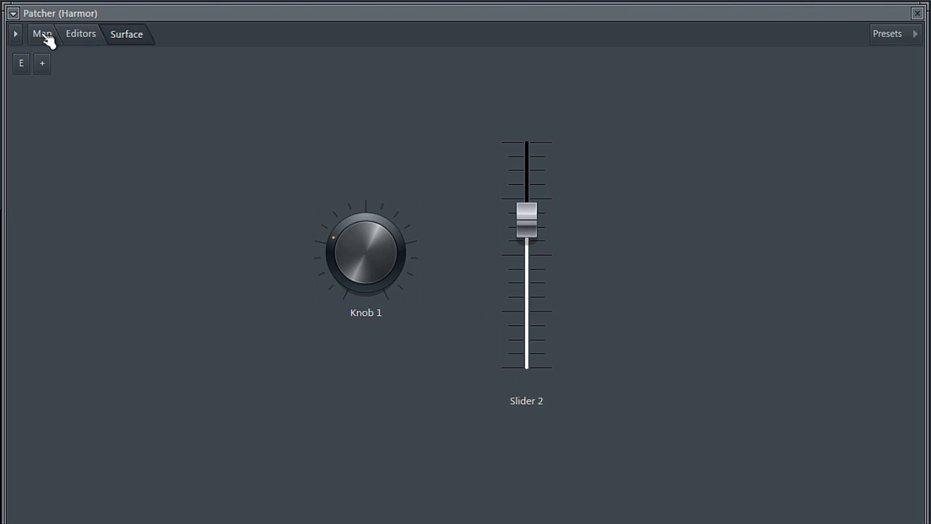
{"action": "left_click", "coordinate": [43, 34]}
Move the Surface node lower and activate Harmor's Pluck TIME as a patchable parameter.
{"action": "left_click_drag", "start_coordinate": [70, 106], "coordinate": [154, 355]}
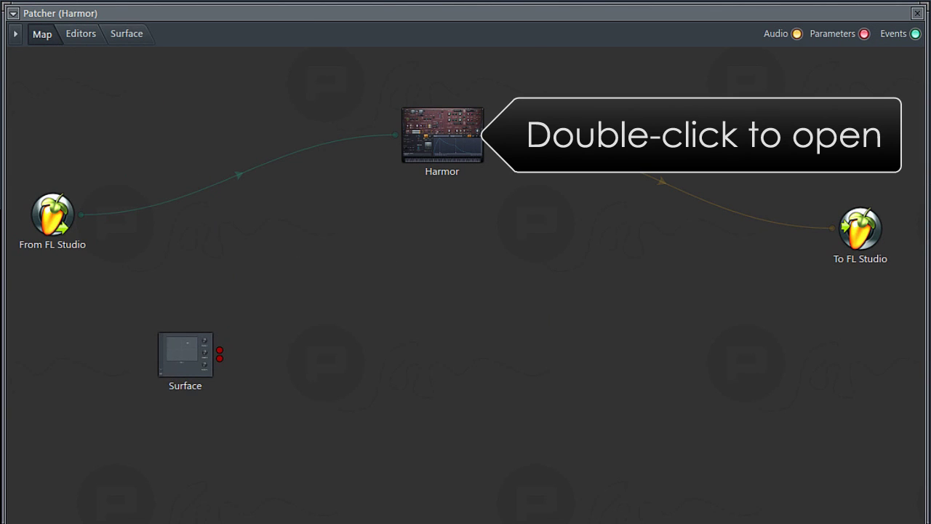
{"action": "double_click", "coordinate": [459, 146]}
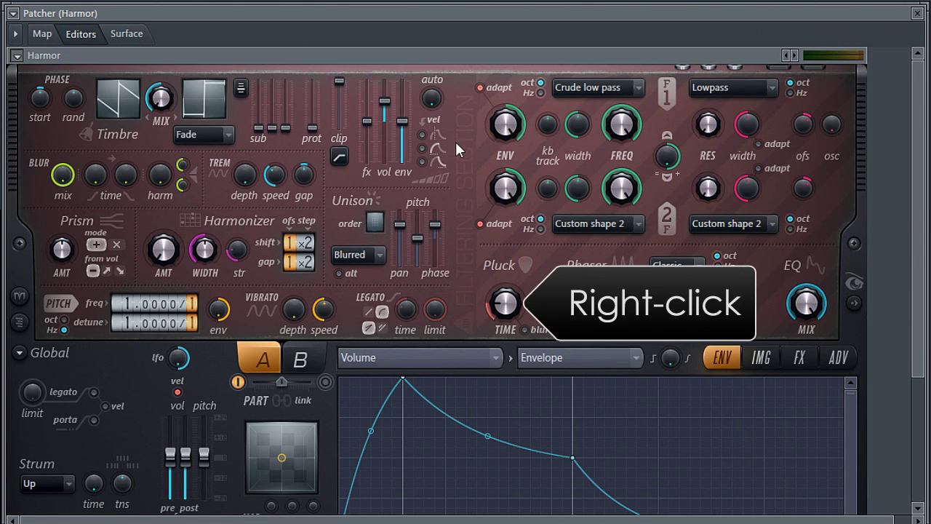
{"action": "right_click", "coordinate": [507, 304]}
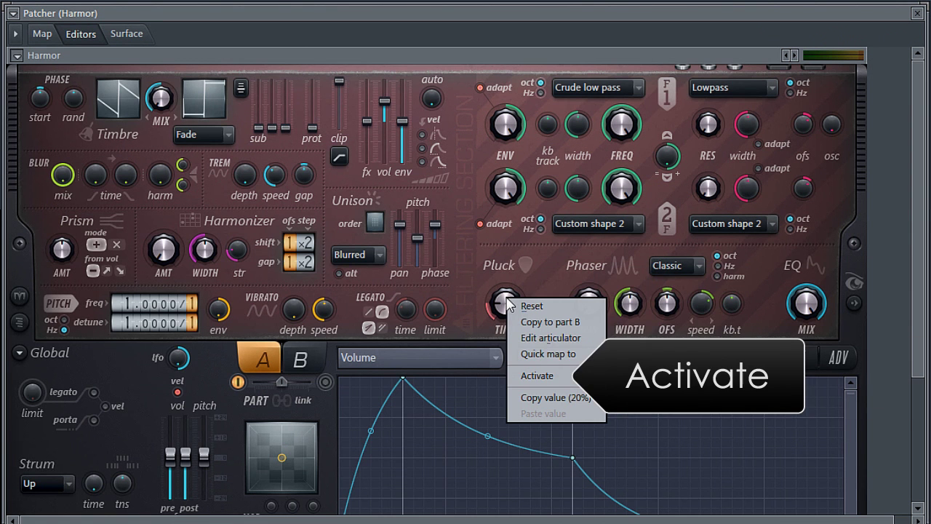
{"action": "left_click", "coordinate": [537, 375]}
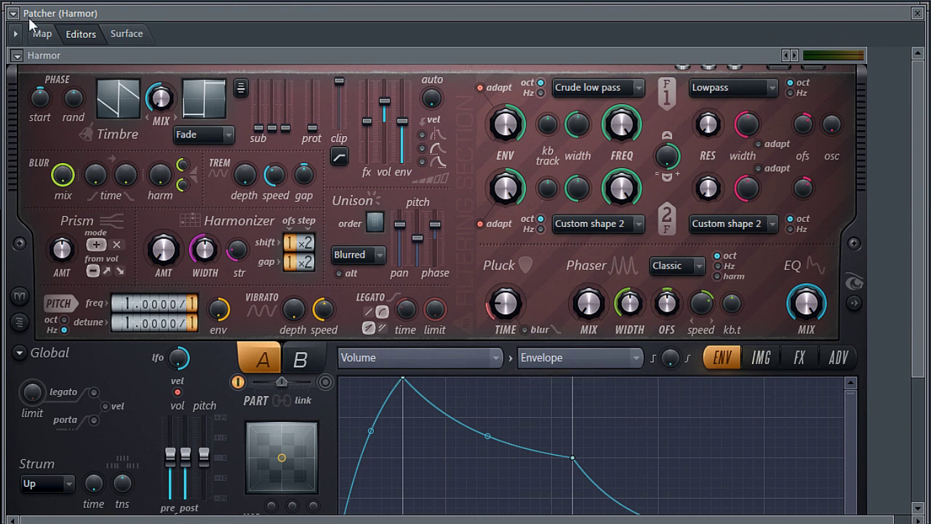
{"action": "left_click", "coordinate": [43, 35]}
Wire the Surface knob to Harmor's Pluck TIME and test Knob 1.
{"action": "left_click_drag", "start_coordinate": [398, 144], "coordinate": [220, 346]}
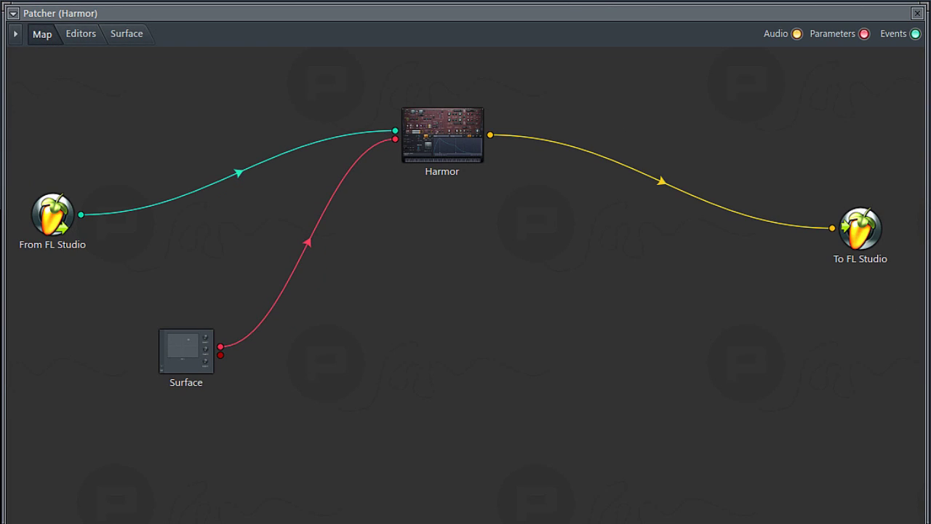
{"action": "double_click", "coordinate": [187, 351]}
{"action": "mouse_move", "coordinate": [363, 270]}
{"action": "left_mouse_down"}
{"action": "mouse_move", "coordinate": [363, 222]}
{"action": "mouse_move", "coordinate": [364, 270]}
{"action": "left_mouse_up"}
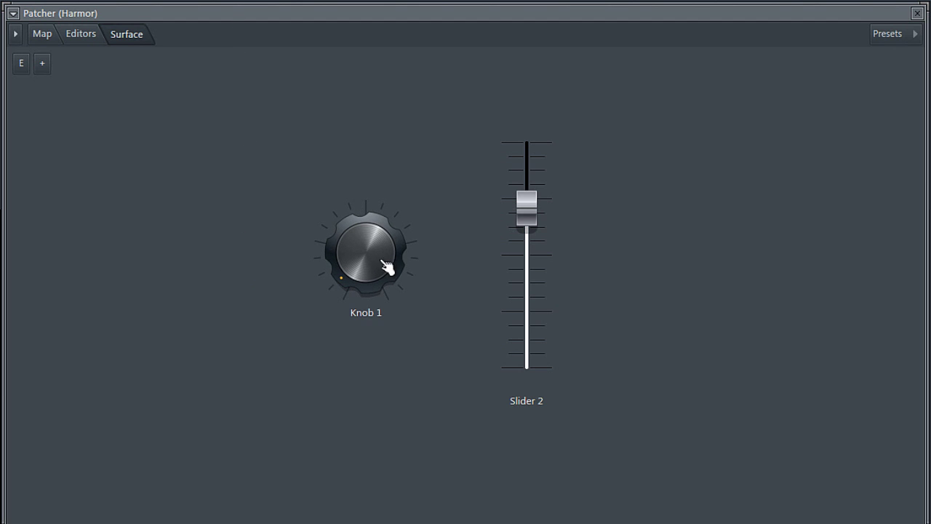
Give Knob 1 a green cap and yellow-green rail, then turn it up near maximum.
{"action": "left_click_drag", "start_coordinate": [375, 247], "coordinate": [375, 231]}
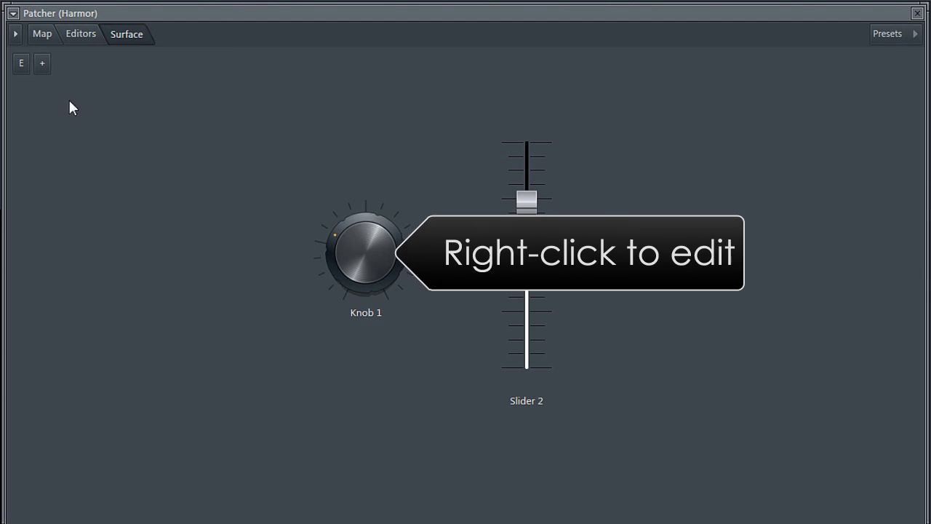
{"action": "left_click", "coordinate": [21, 63]}
{"action": "right_click", "coordinate": [343, 239]}
{"action": "mouse_move", "coordinate": [353, 261]}
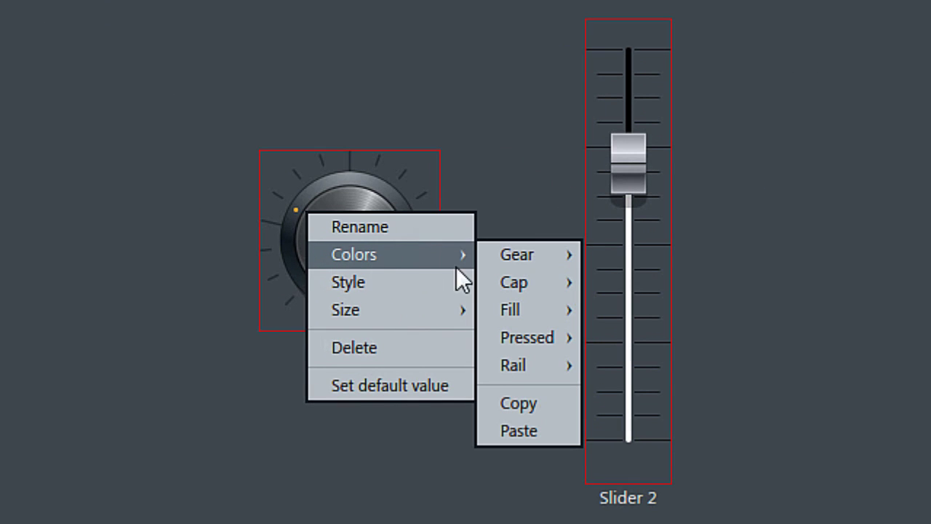
{"action": "mouse_move", "coordinate": [538, 282]}
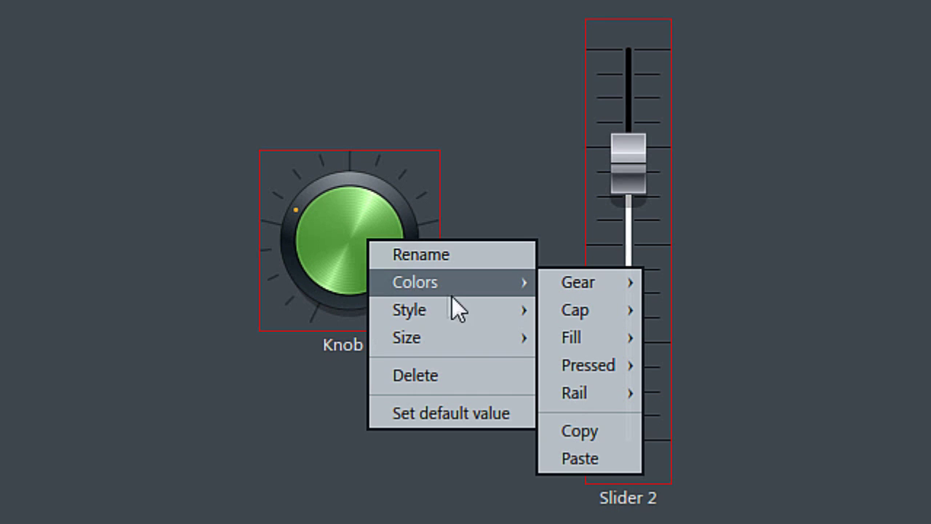
{"action": "mouse_move", "coordinate": [574, 391]}
{"action": "left_click", "coordinate": [835, 389]}
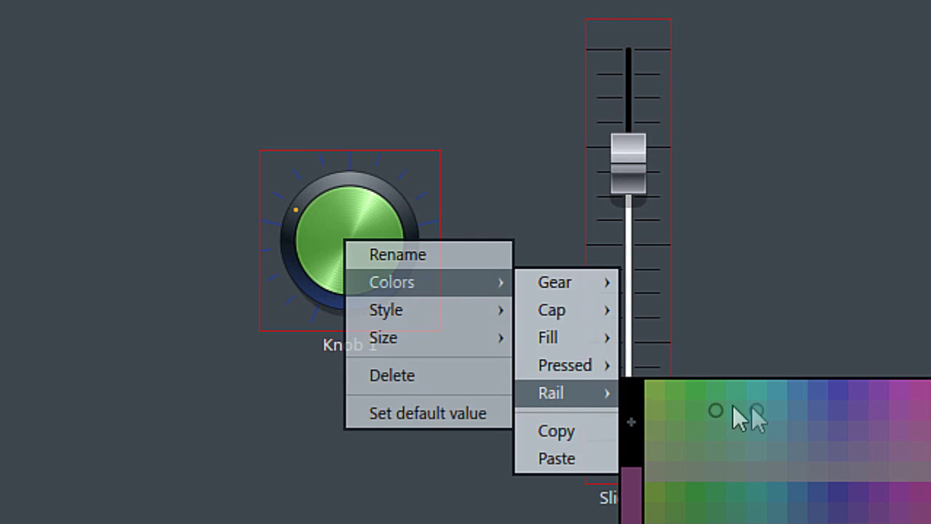
{"action": "left_click", "coordinate": [739, 414]}
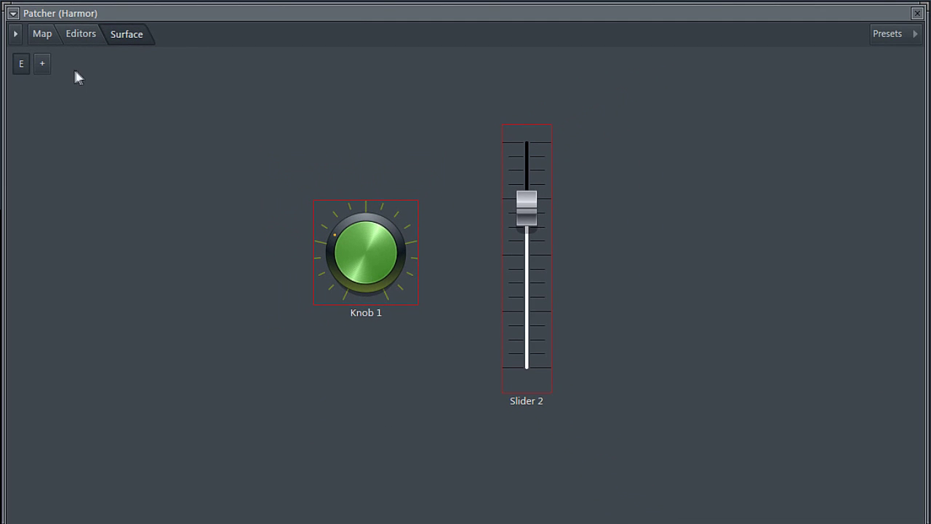
{"action": "left_click", "coordinate": [22, 64]}
{"action": "left_click_drag", "start_coordinate": [369, 260], "coordinate": [370, 221]}
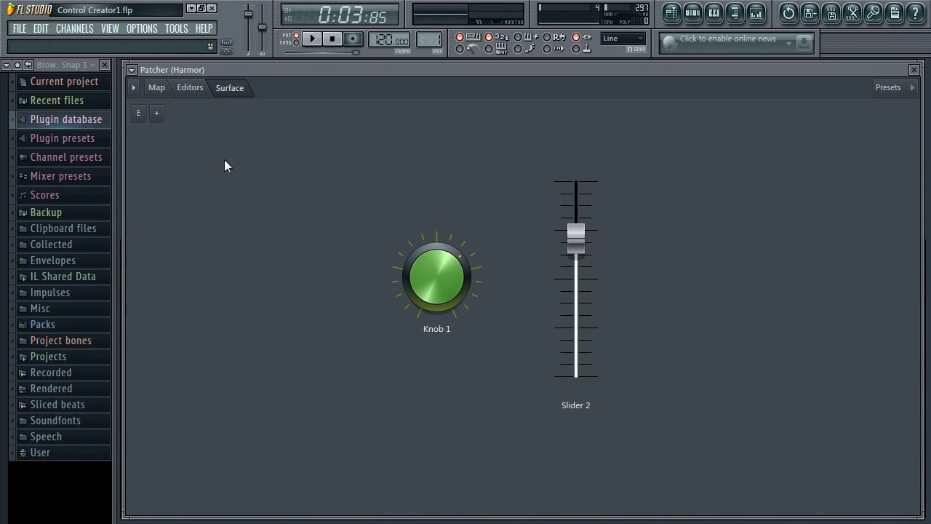
Open the browser's Plugin database folder in Windows Explorer.
{"action": "right_click", "coordinate": [48, 120]}
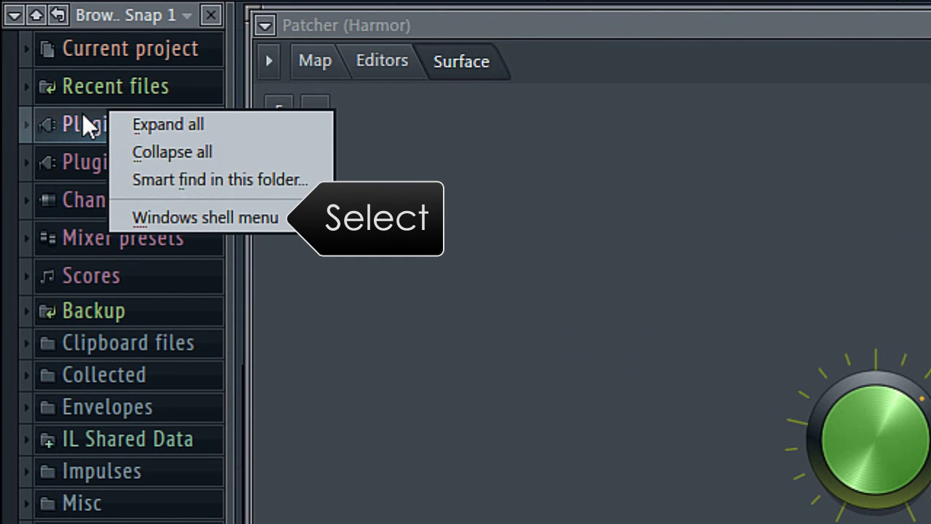
{"action": "left_click", "coordinate": [152, 217]}
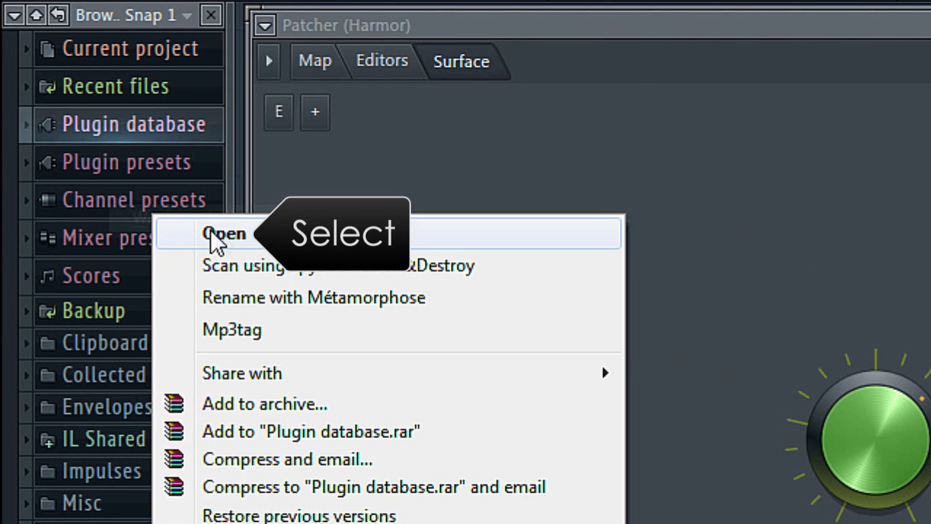
{"action": "left_click", "coordinate": [234, 237]}
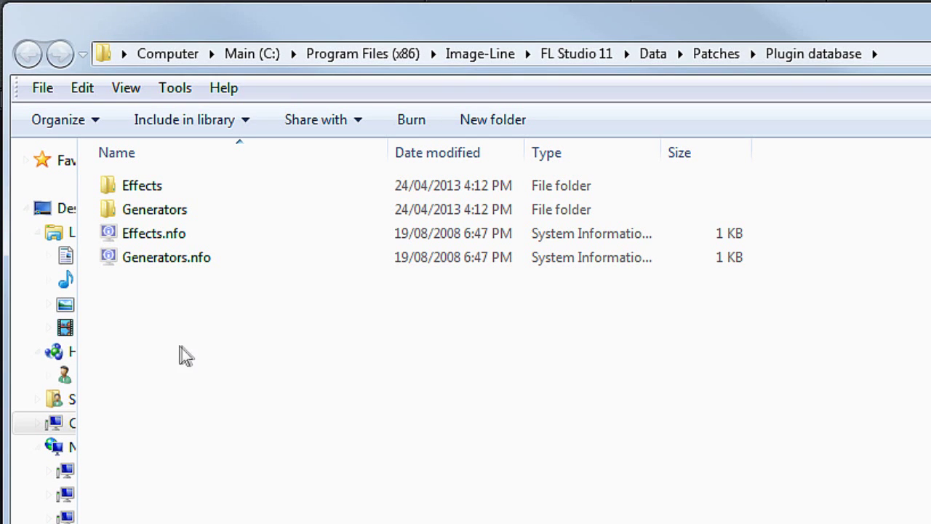
Go to FL Studio 11\System\Tools\ControlCreator and launch ControlCreator.exe.
{"action": "left_click", "coordinate": [566, 54]}
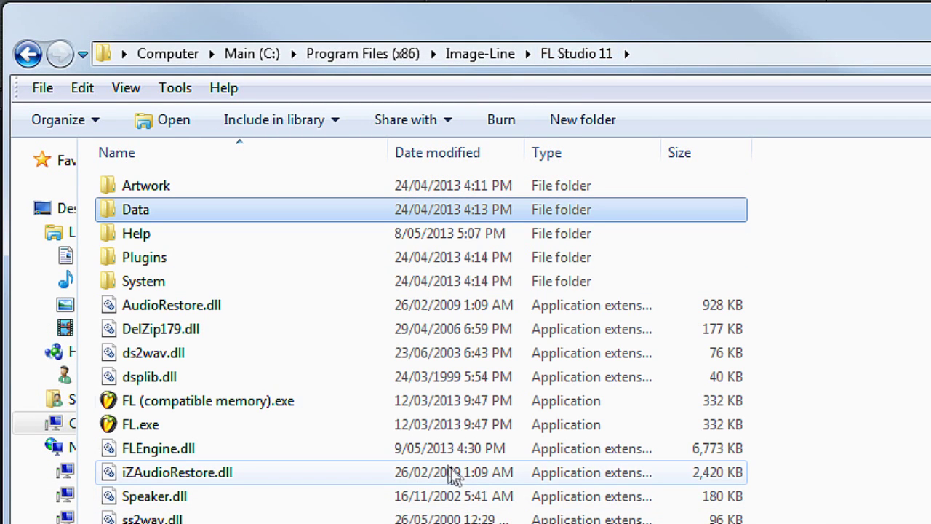
{"action": "double_click", "coordinate": [154, 289]}
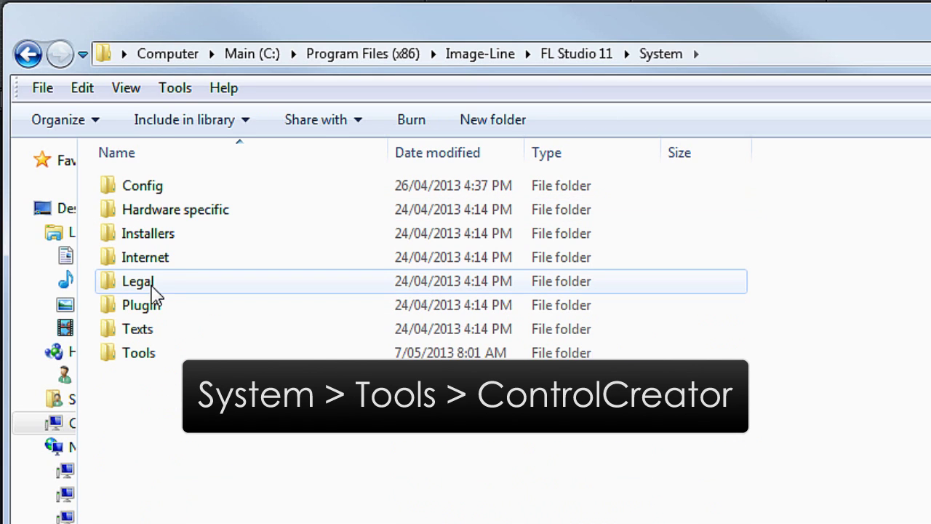
{"action": "double_click", "coordinate": [143, 364]}
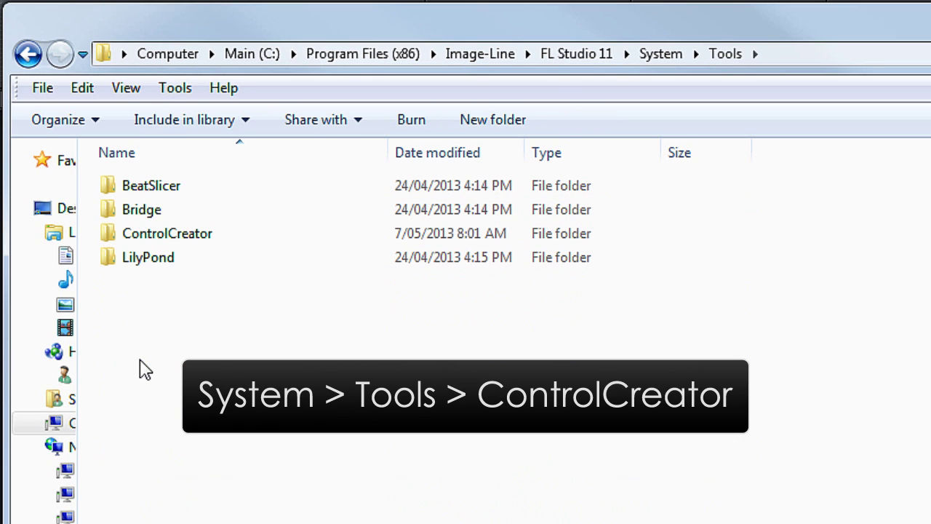
{"action": "double_click", "coordinate": [154, 235]}
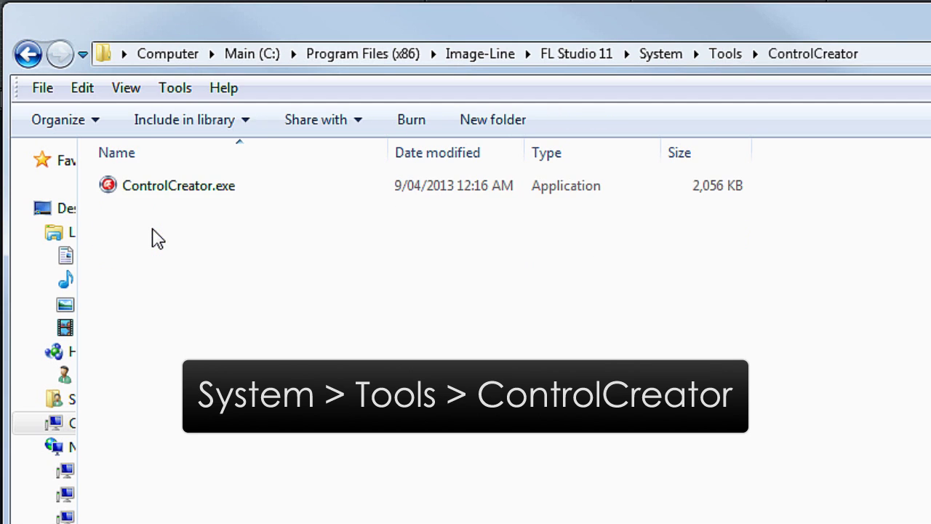
{"action": "double_click", "coordinate": [175, 187]}
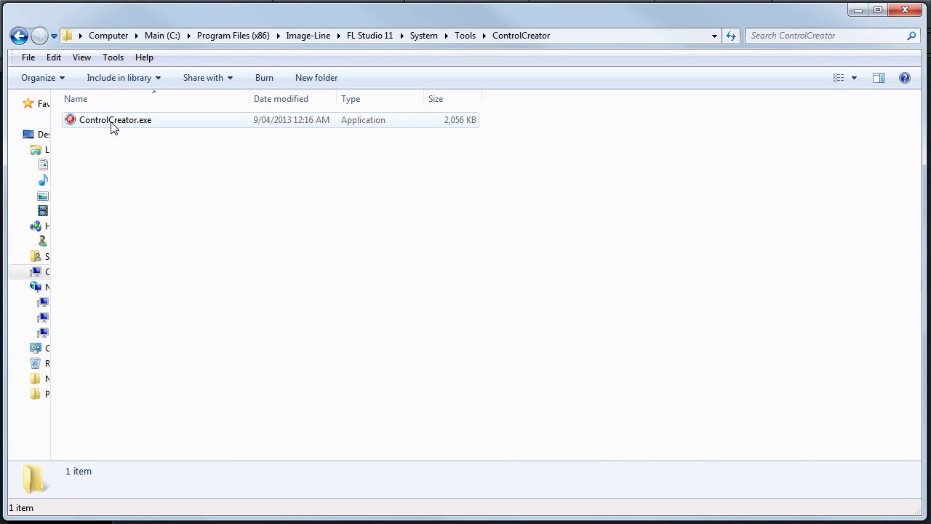
{"action": "double_click", "coordinate": [115, 123]}
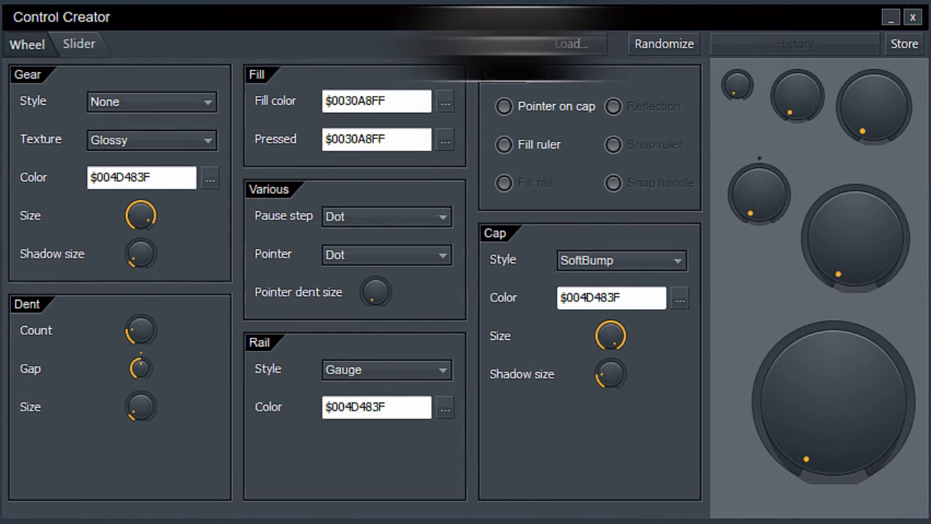
Test the preview knobs, then set the wheel fill colour to bright green ($0040FF00).
{"action": "left_click_drag", "start_coordinate": [812, 420], "coordinate": [812, 386]}
{"action": "mouse_move", "coordinate": [843, 244]}
{"action": "left_mouse_down"}
{"action": "mouse_move", "coordinate": [843, 214]}
{"action": "mouse_move", "coordinate": [844, 236]}
{"action": "left_mouse_up"}
{"action": "left_click", "coordinate": [445, 101]}
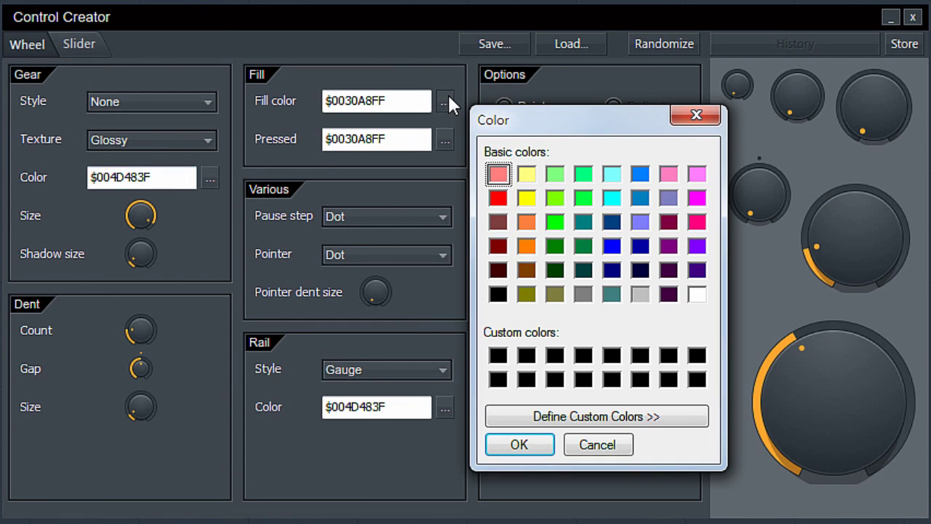
{"action": "left_click", "coordinate": [583, 197]}
{"action": "left_click", "coordinate": [519, 445]}
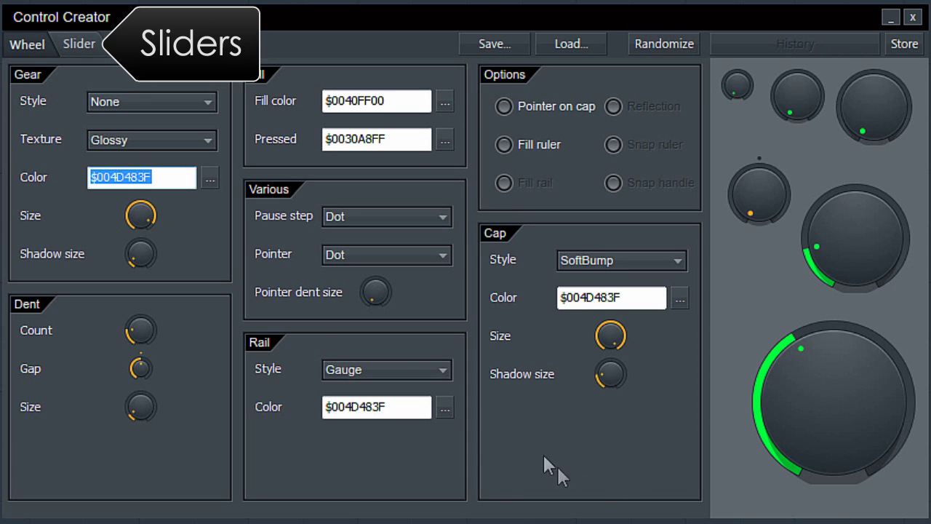
{"action": "left_click", "coordinate": [80, 45]}
{"action": "left_click_drag", "start_coordinate": [918, 350], "coordinate": [918, 270]}
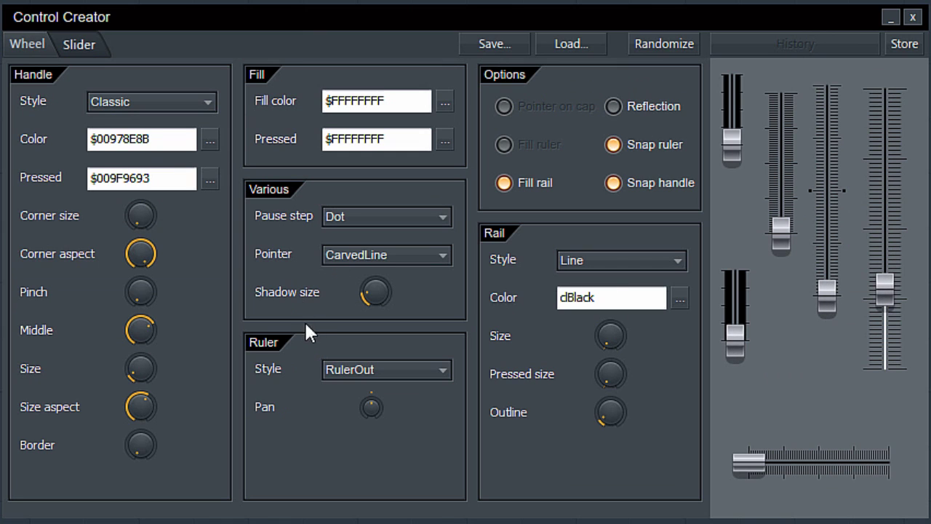
{"action": "left_click", "coordinate": [29, 47]}
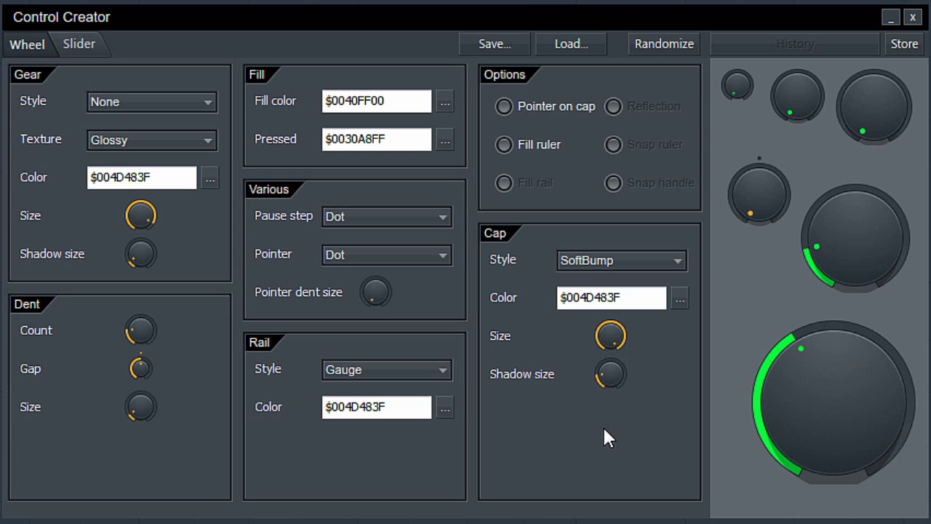
Randomize the knob style until a pink Gauge knob with Glow texture and Chrome3 cap appears.
{"action": "left_click", "coordinate": [655, 44]}
{"action": "left_click", "coordinate": [654, 42]}
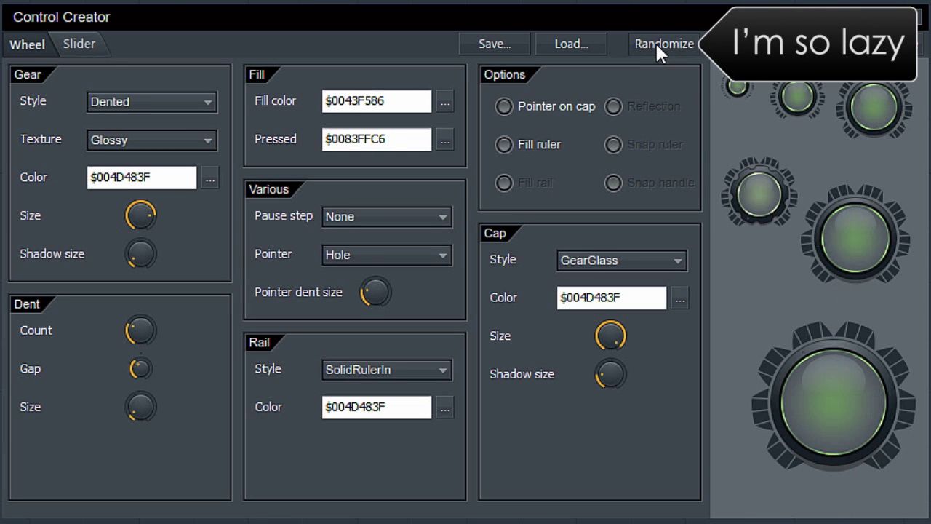
{"action": "left_click", "coordinate": [655, 43]}
{"action": "left_click_drag", "start_coordinate": [843, 388], "coordinate": [844, 406]}
{"action": "left_click", "coordinate": [671, 44]}
{"action": "left_click", "coordinate": [671, 43]}
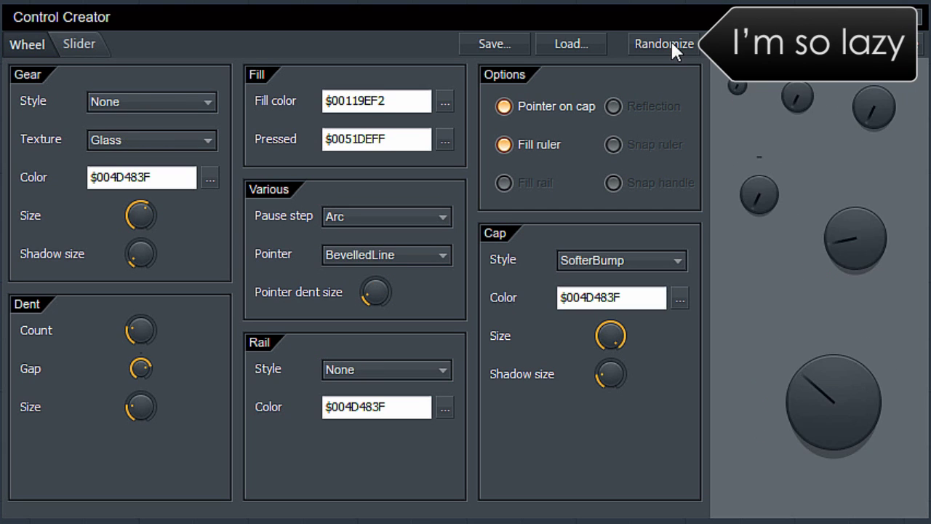
{"action": "left_click", "coordinate": [671, 44]}
{"action": "left_click", "coordinate": [671, 44]}
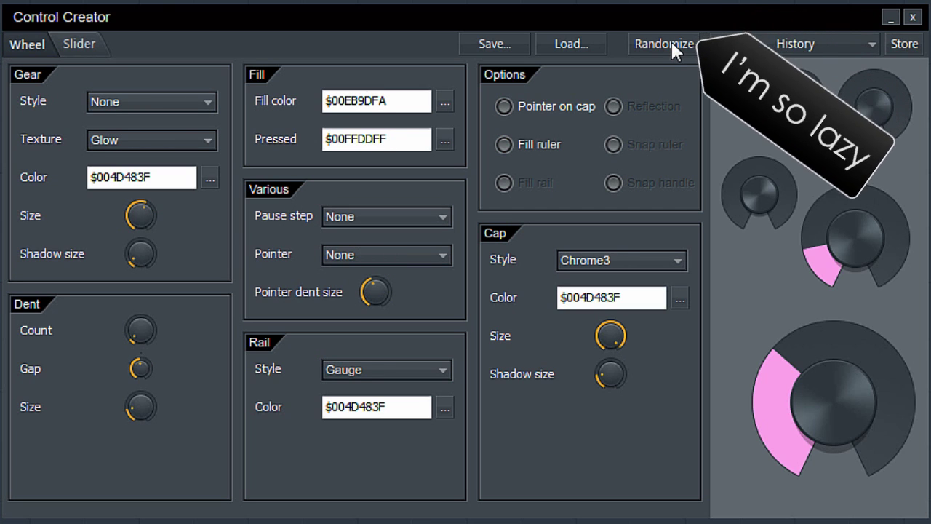
{"action": "mouse_move", "coordinate": [805, 425]}
{"action": "left_mouse_down"}
{"action": "mouse_move", "coordinate": [805, 441]}
{"action": "mouse_move", "coordinate": [805, 428]}
{"action": "left_mouse_up"}
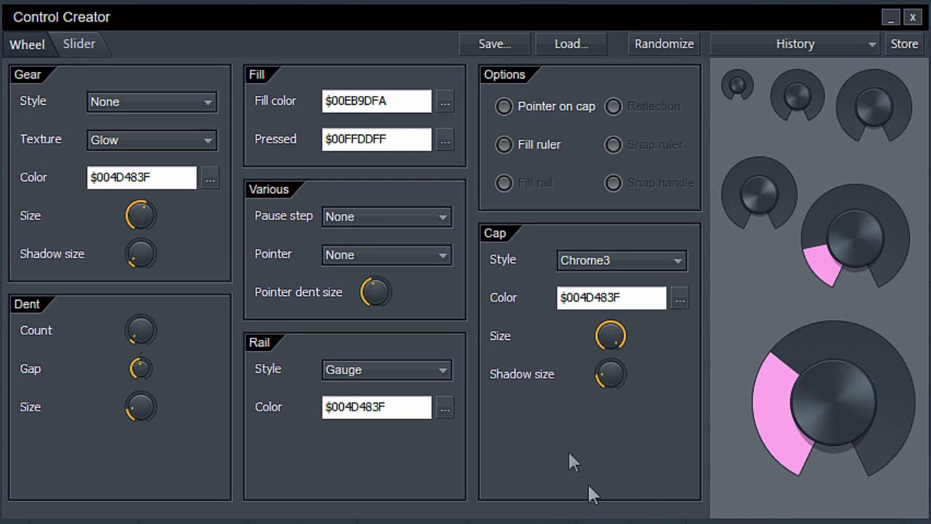
{"action": "left_click", "coordinate": [505, 44]}
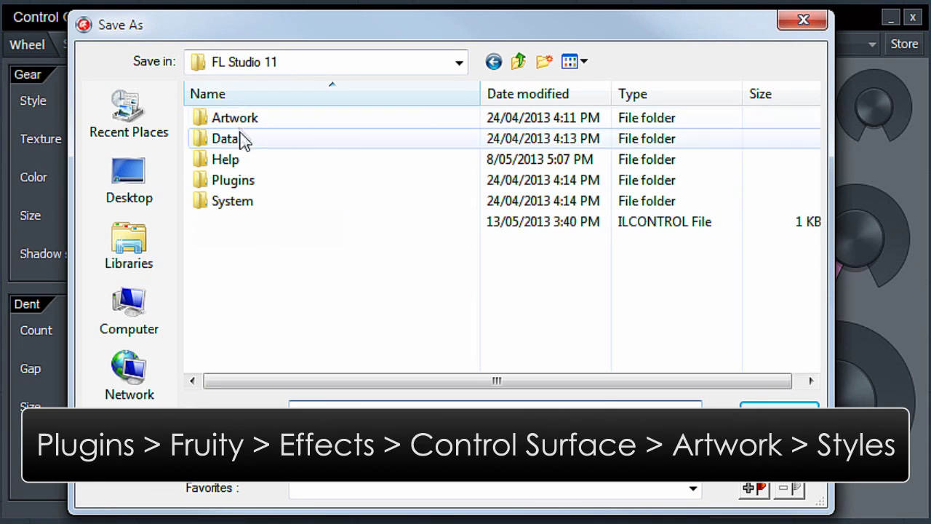
Browse to Plugins\Fruity\Effects\Control Surface\Artwork\Styles\Wheels in the save dialog.
{"action": "double_click", "coordinate": [236, 187]}
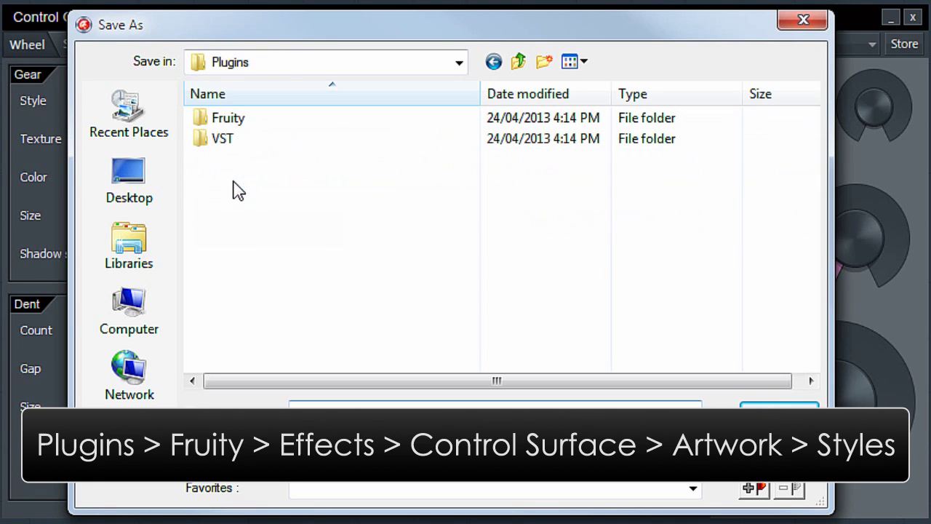
{"action": "double_click", "coordinate": [240, 122]}
{"action": "double_click", "coordinate": [236, 121]}
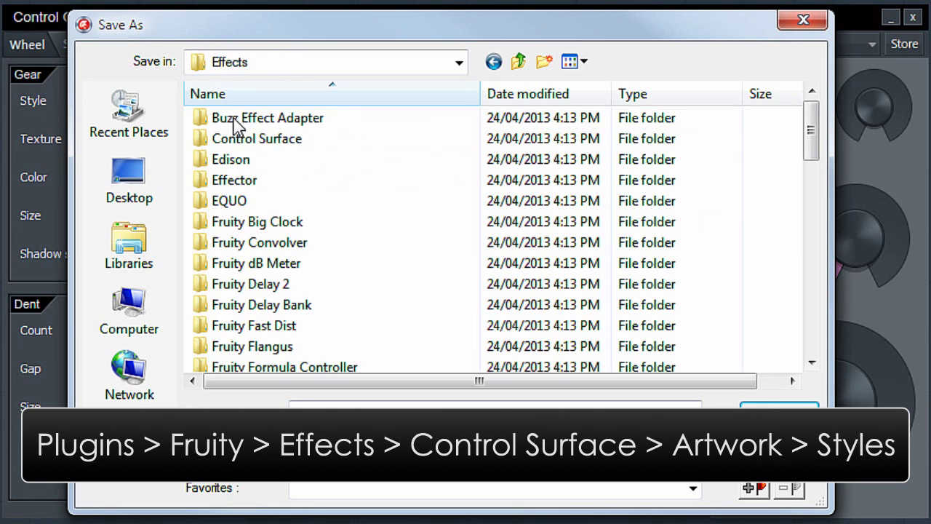
{"action": "double_click", "coordinate": [238, 140]}
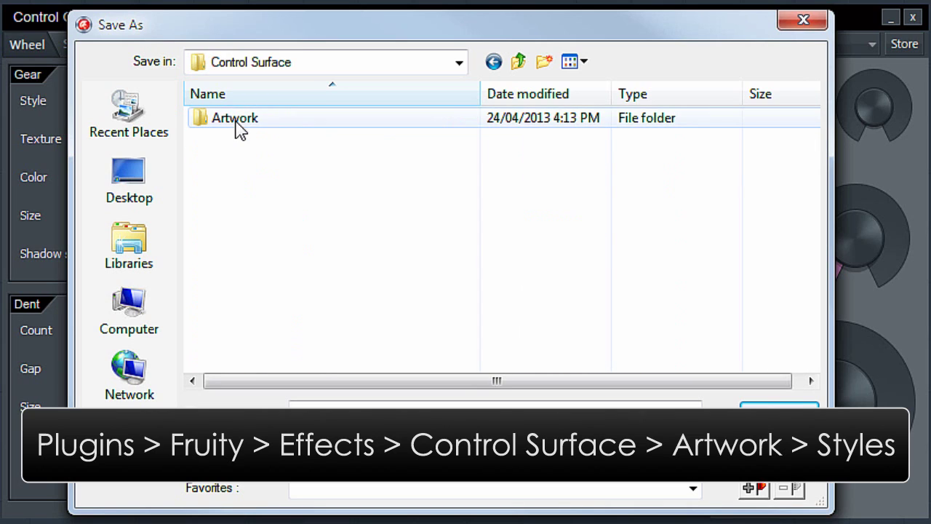
{"action": "left_click", "coordinate": [238, 127]}
{"action": "double_click", "coordinate": [238, 127]}
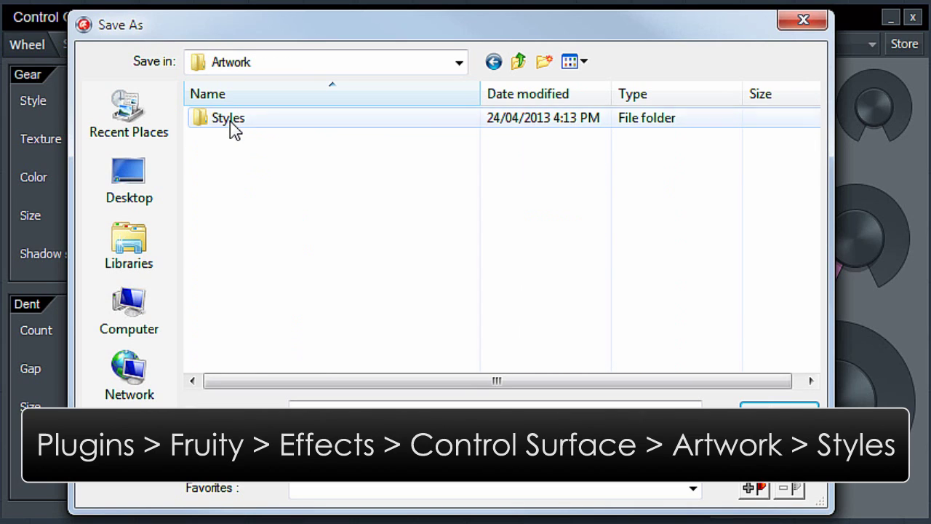
{"action": "double_click", "coordinate": [233, 123]}
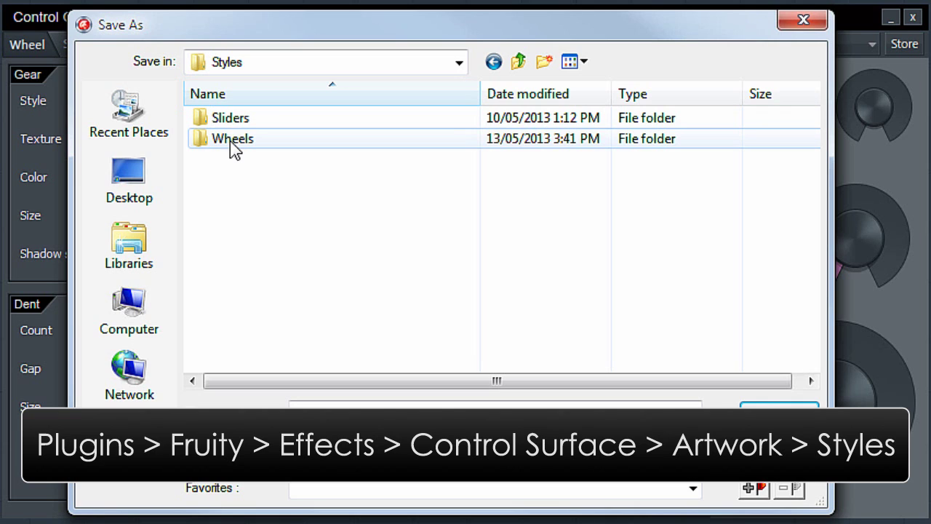
{"action": "double_click", "coordinate": [233, 138]}
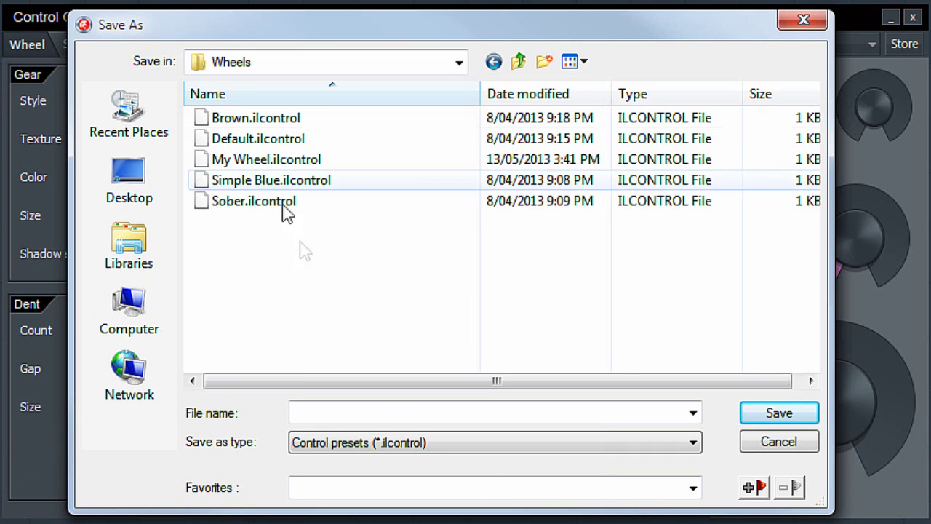
Enter MrKnobby as the file name to save the pink knob style.
{"action": "left_click", "coordinate": [322, 411]}
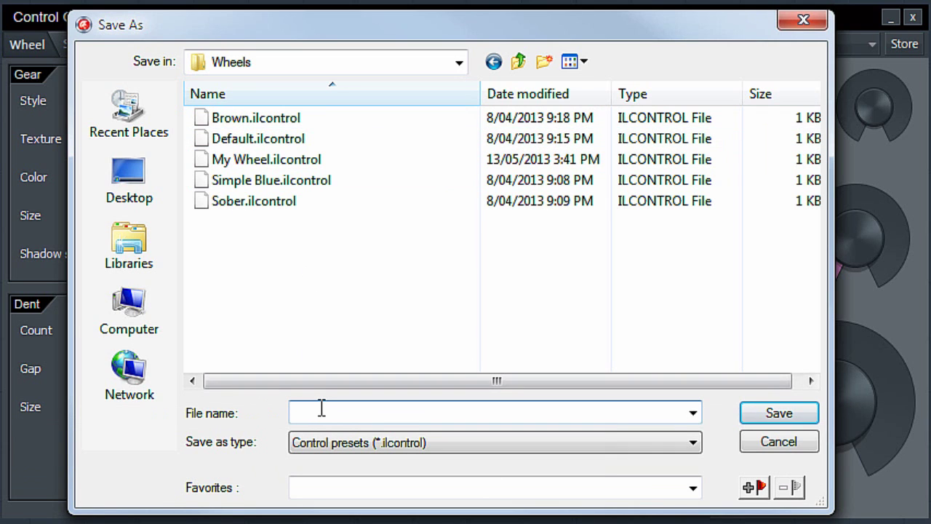
{"action": "type", "text": "MrKnobb"}
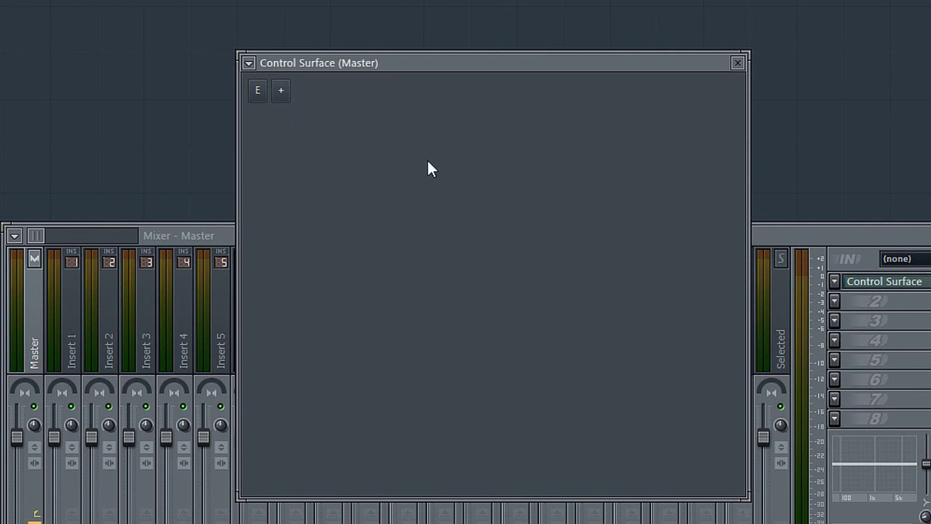
{"action": "right_click", "coordinate": [409, 154]}
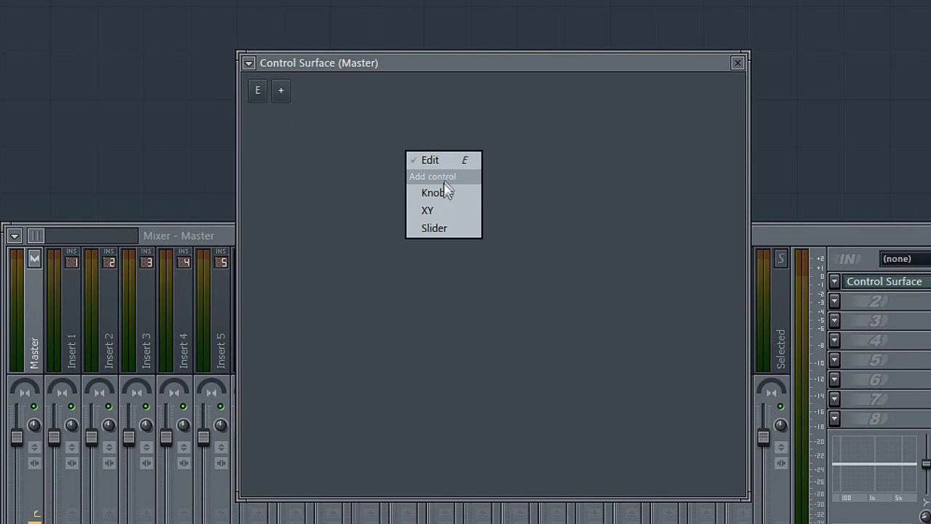
Add Knob 1 in the MrKnobby style, turn it to about a third, then close the window.
{"action": "left_click", "coordinate": [442, 190]}
{"action": "right_click", "coordinate": [471, 248]}
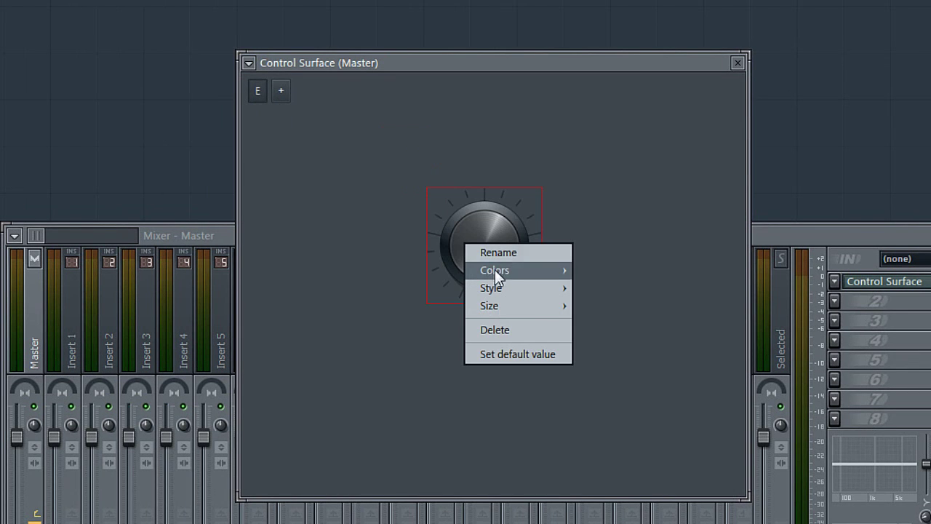
{"action": "mouse_move", "coordinate": [503, 288]}
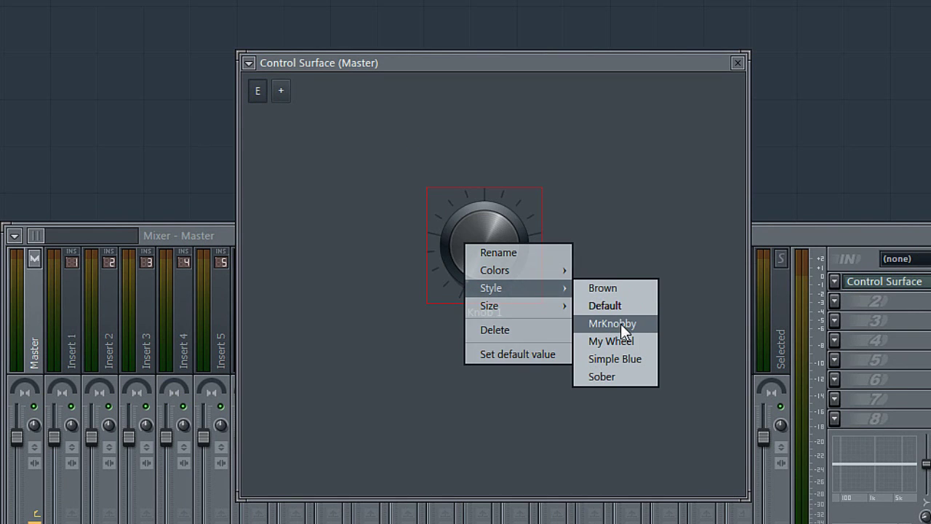
{"action": "left_click", "coordinate": [619, 323]}
{"action": "left_click_drag", "start_coordinate": [471, 220], "coordinate": [471, 195]}
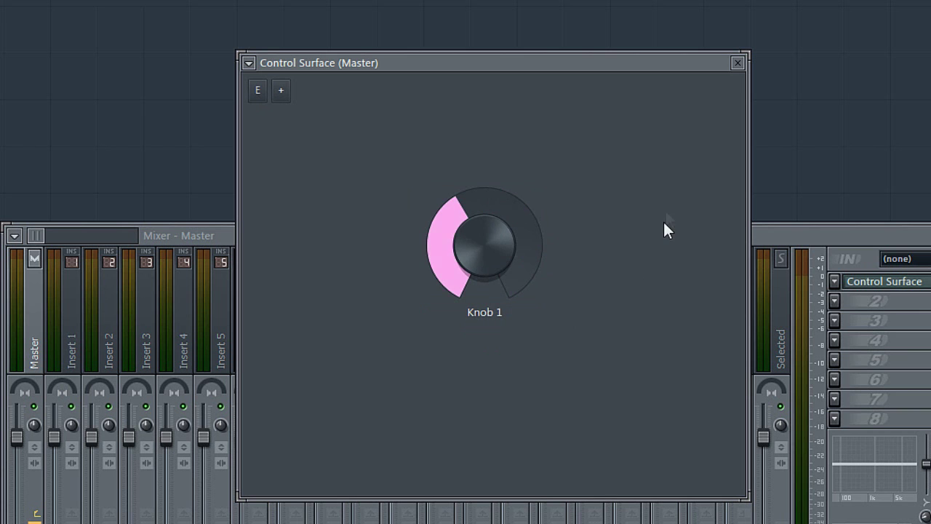
{"action": "left_click", "coordinate": [739, 63]}
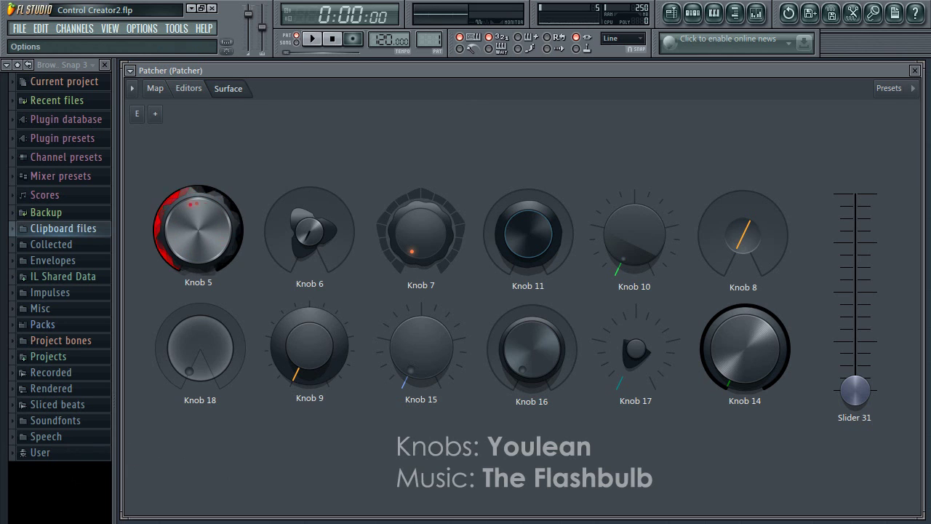
On the Patcher Surface, turn Knob 6 up and raise Knob 7 to about two-thirds.
{"action": "left_click_drag", "start_coordinate": [315, 248], "coordinate": [315, 229]}
{"action": "left_click_drag", "start_coordinate": [440, 250], "coordinate": [471, 249]}
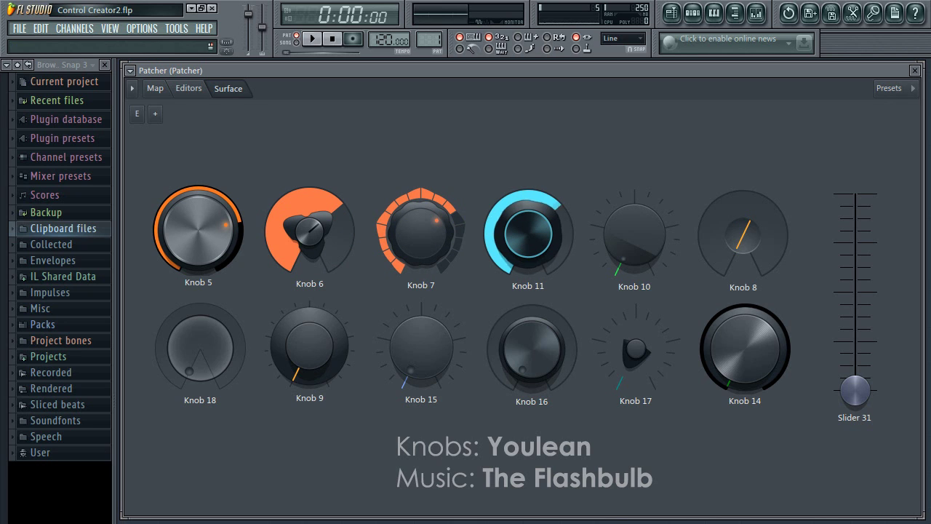